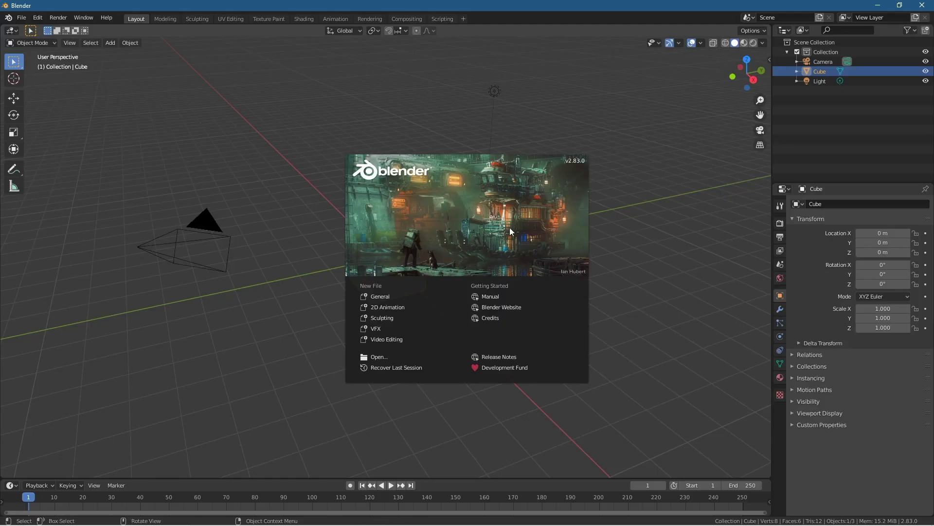
# Step: Choose New File > General on the splash screen to get the default cube, camera and light
pyautogui.click(379, 296)
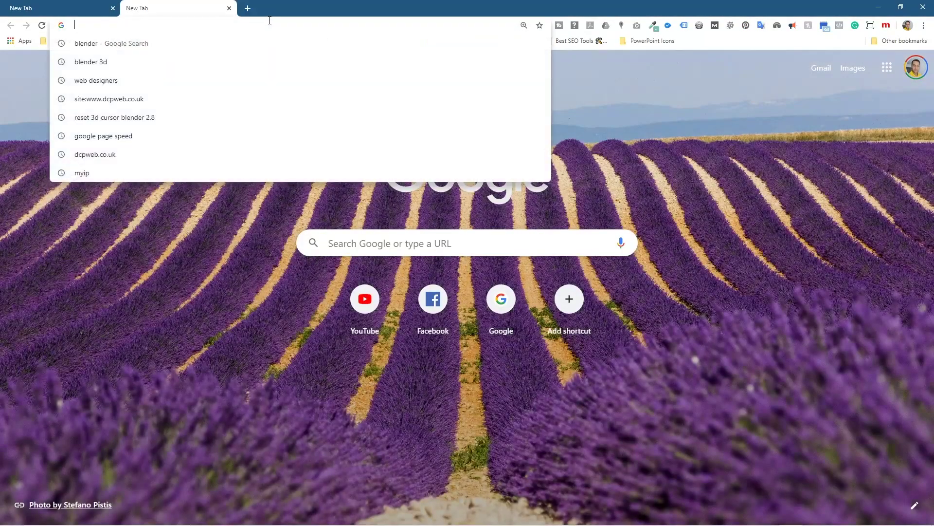
# Step: Go to the Screencast-Keys v3.0 release page and download screencastkeys.zip
pyautogui.write('https://github.com/nutti/Screencast-Keys/releases/tag/v3.0')
pyautogui.press('Return')
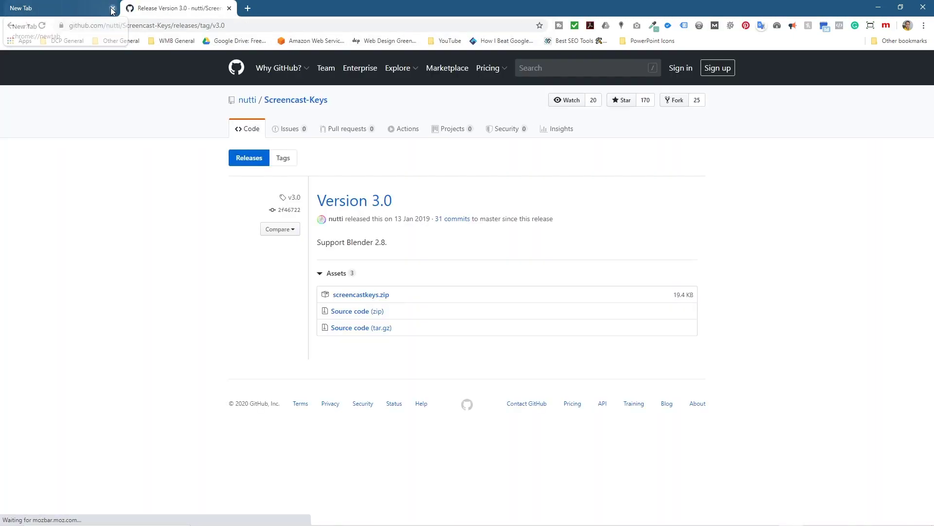
pyautogui.click(113, 9)
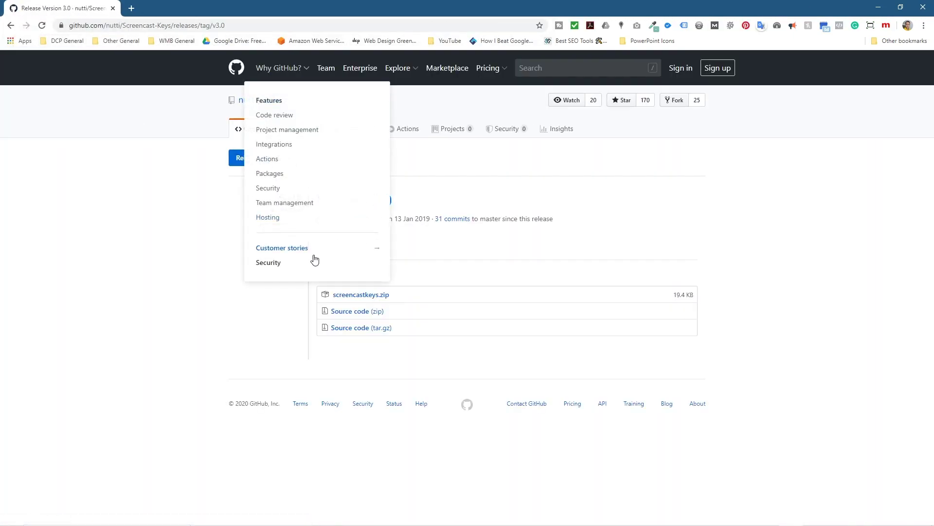
pyautogui.click(379, 299)
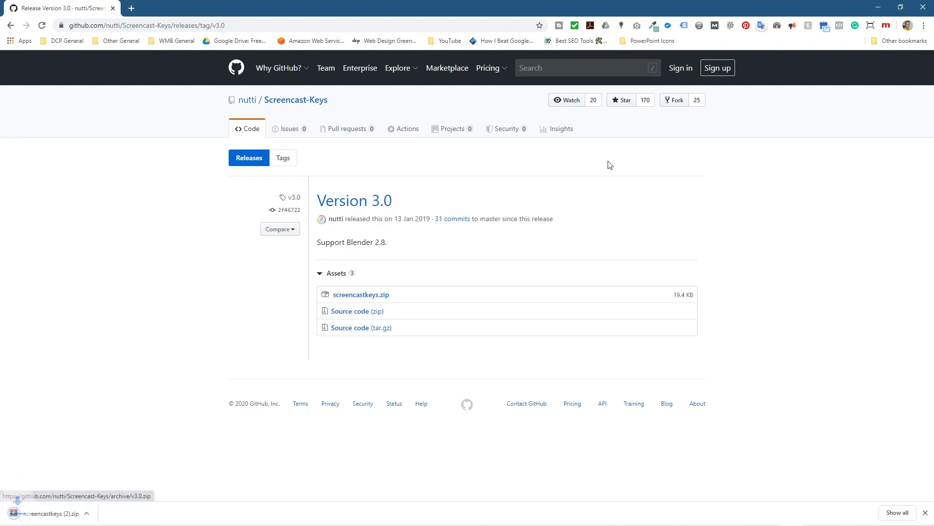
# Step: Move the downloaded zip into the desktop's How to install Screen Cast Keys folder
pyautogui.doubleClick(665, 5)
pyautogui.moveTo(469, 15); pyautogui.dragTo(316, 12)
pyautogui.moveTo(134, 510); pyautogui.dragTo(895, 30)
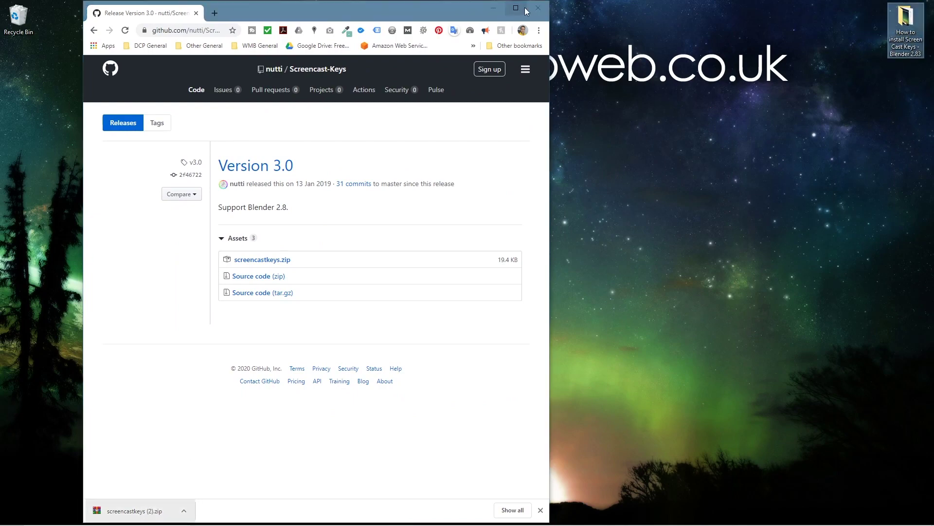
pyautogui.click(493, 7)
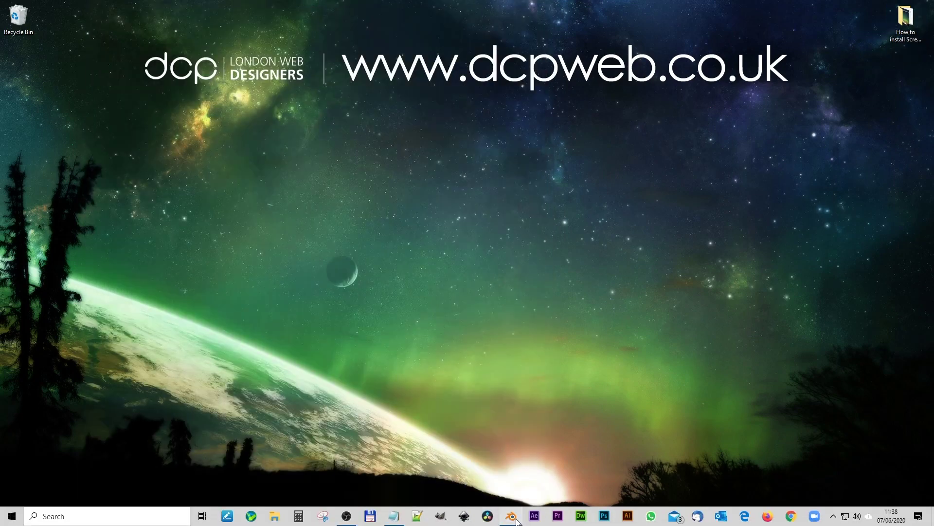
# Step: In Preferences > Add-ons > Install, select screencastkeys (2).zip from the desktop tutorial folder
pyautogui.click(511, 518)
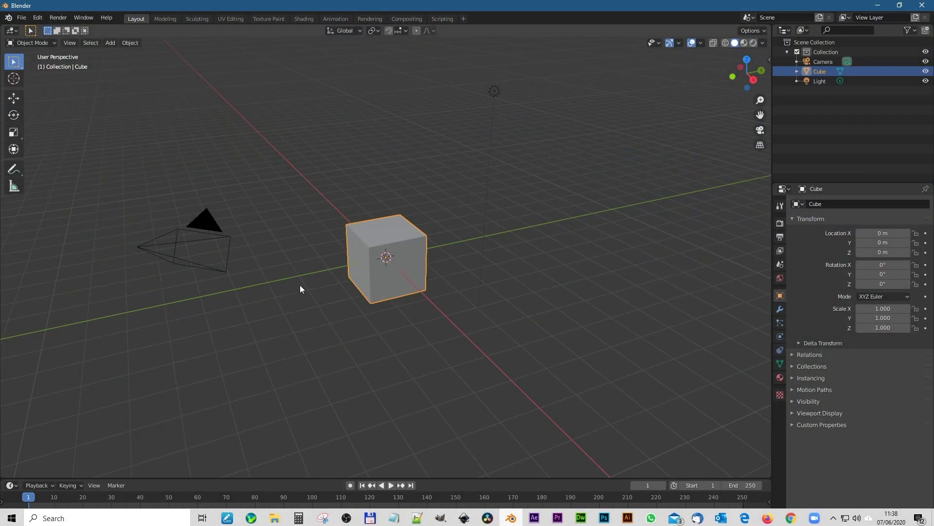
pyautogui.click(36, 17)
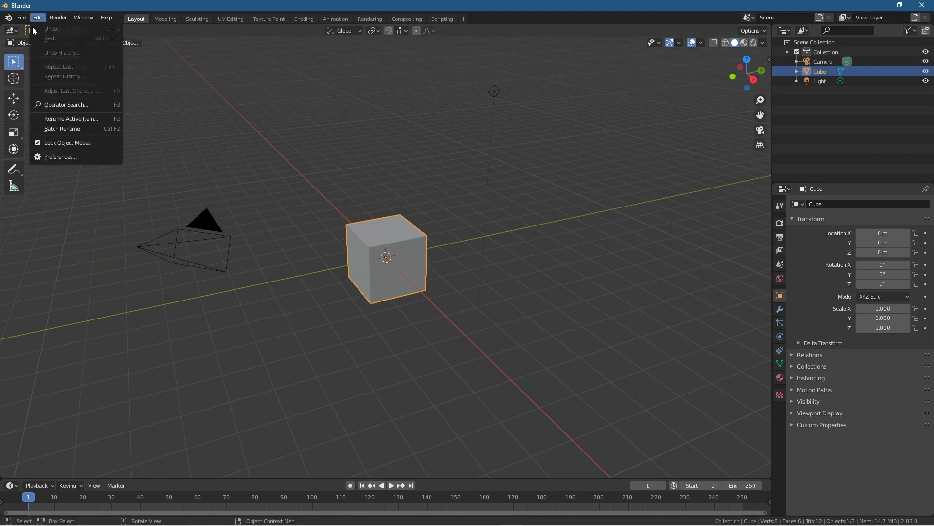
pyautogui.click(51, 155)
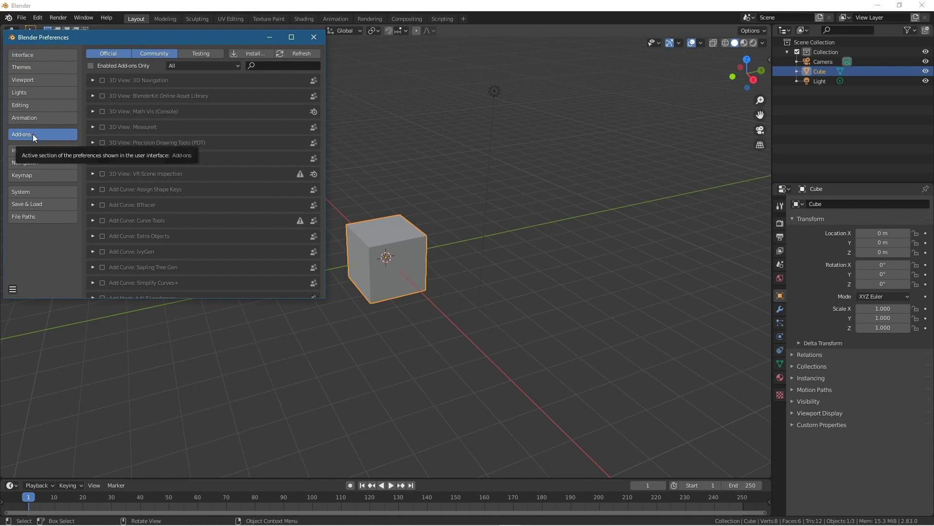
pyautogui.click(254, 54)
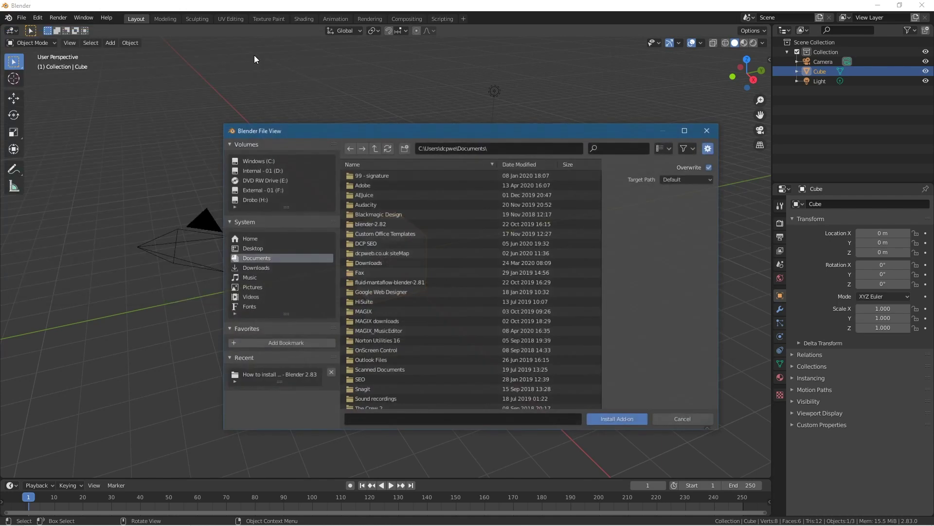
pyautogui.click(255, 249)
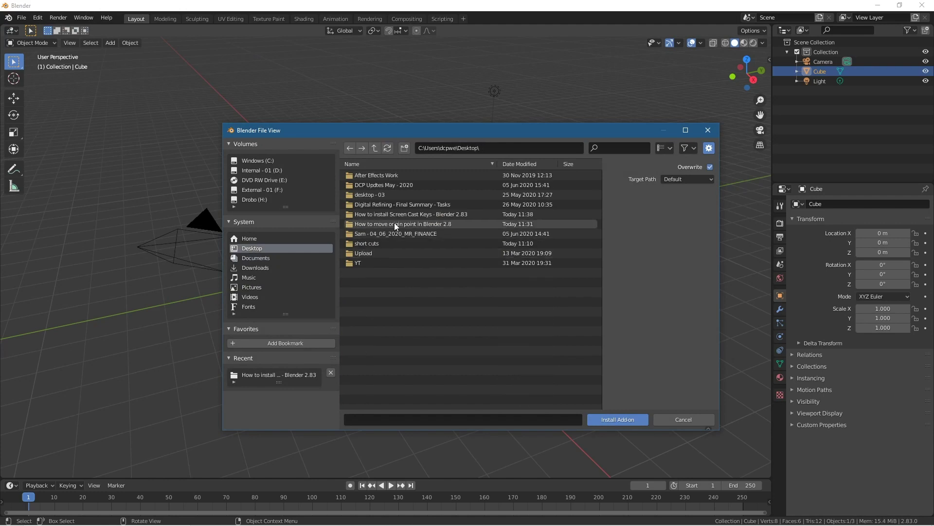
pyautogui.click(395, 223)
pyautogui.doubleClick(397, 214)
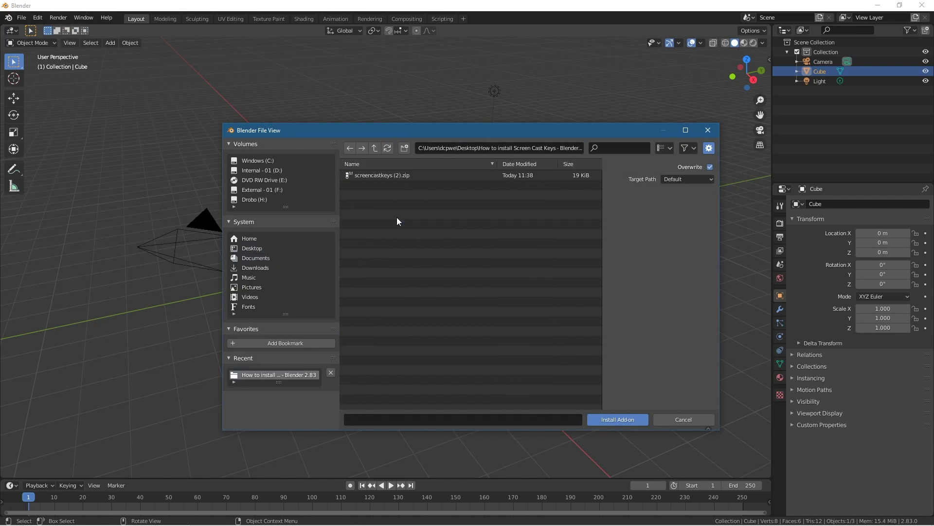
pyautogui.click(379, 175)
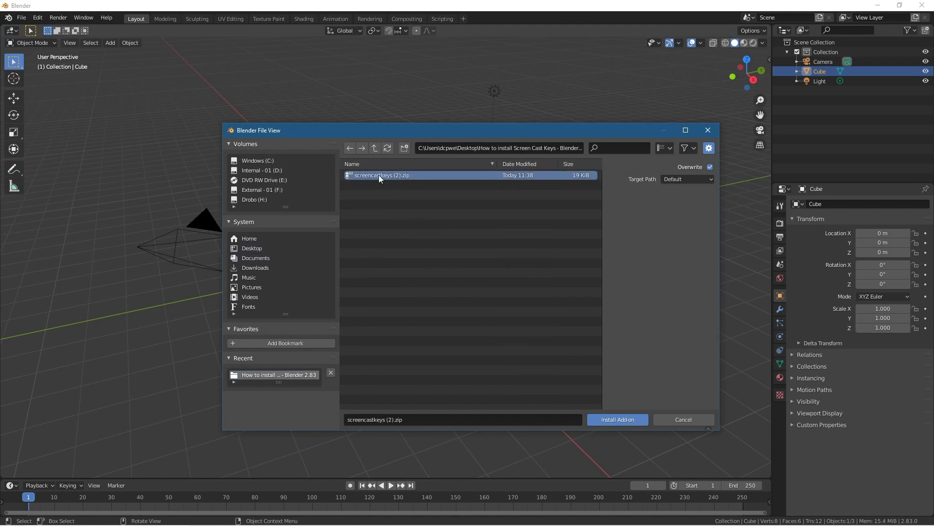
# Step: Install the zip, enable System: Screencast Keys, and close Preferences
pyautogui.click(616, 419)
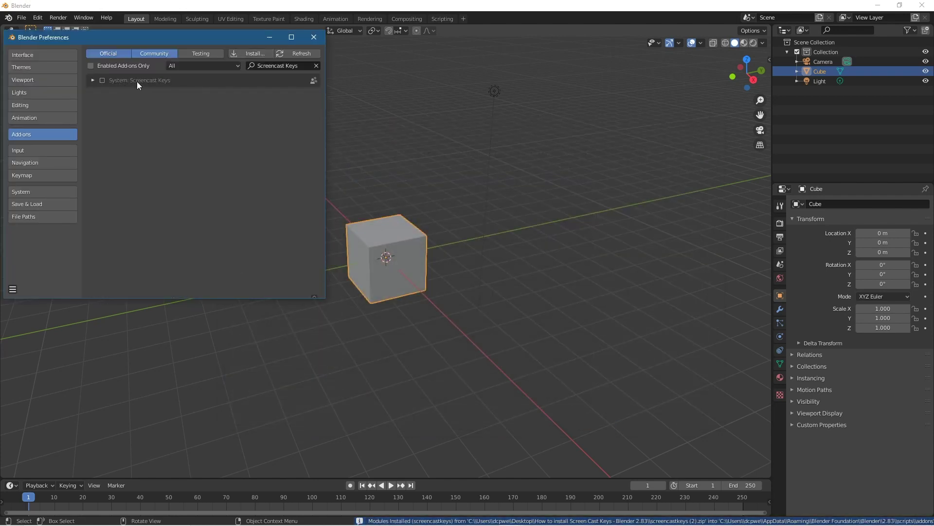
pyautogui.click(102, 80)
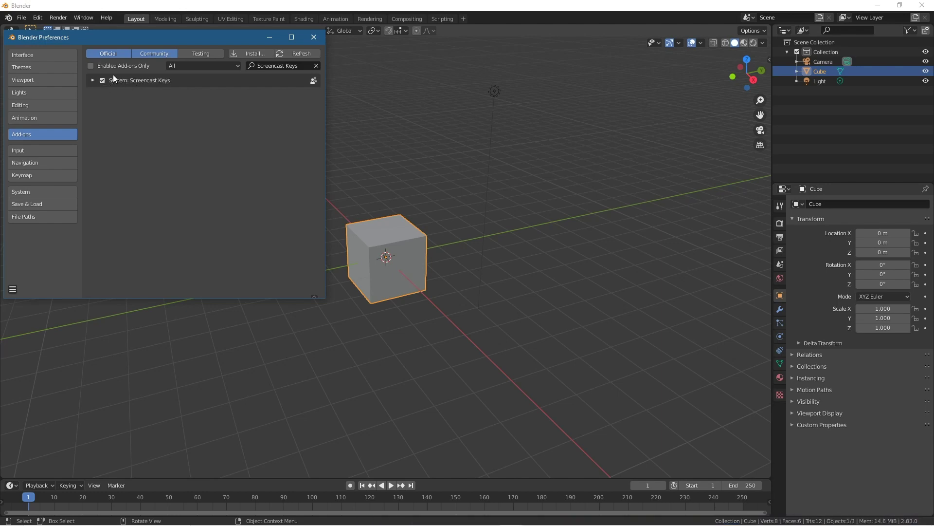
pyautogui.click(314, 38)
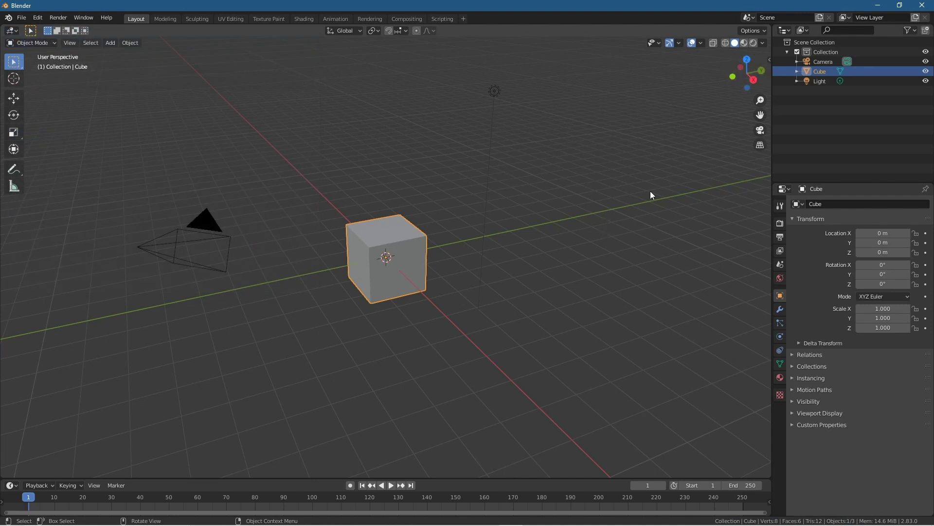
# Step: Deselect all and open the sidebar's Screencast Keys tab, showing white text at size 11
pyautogui.click(767, 60)
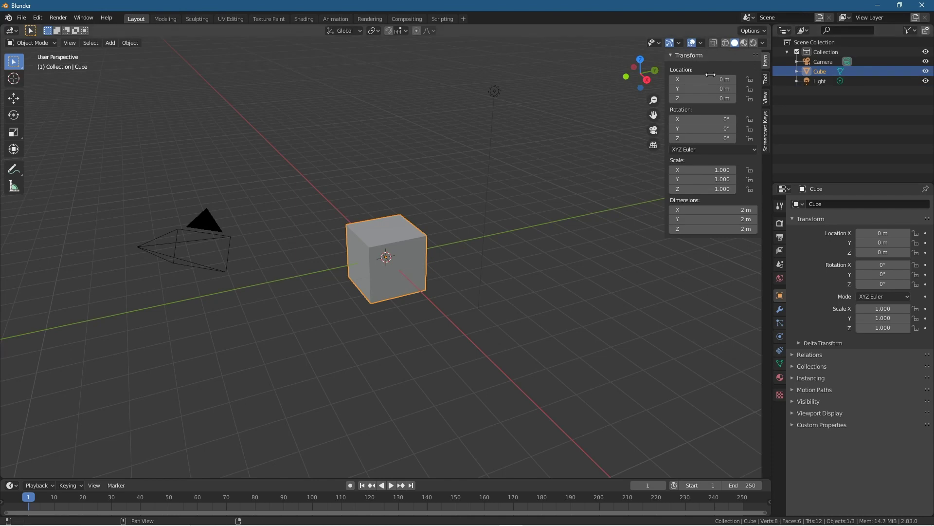
pyautogui.click(590, 270)
pyautogui.press('n')
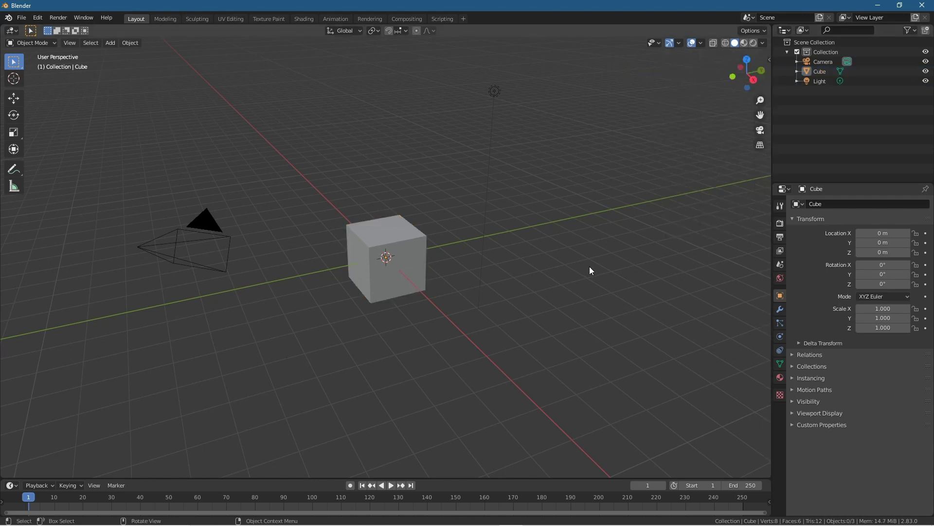
pyautogui.press('n')
pyautogui.press('n')
pyautogui.click(768, 60)
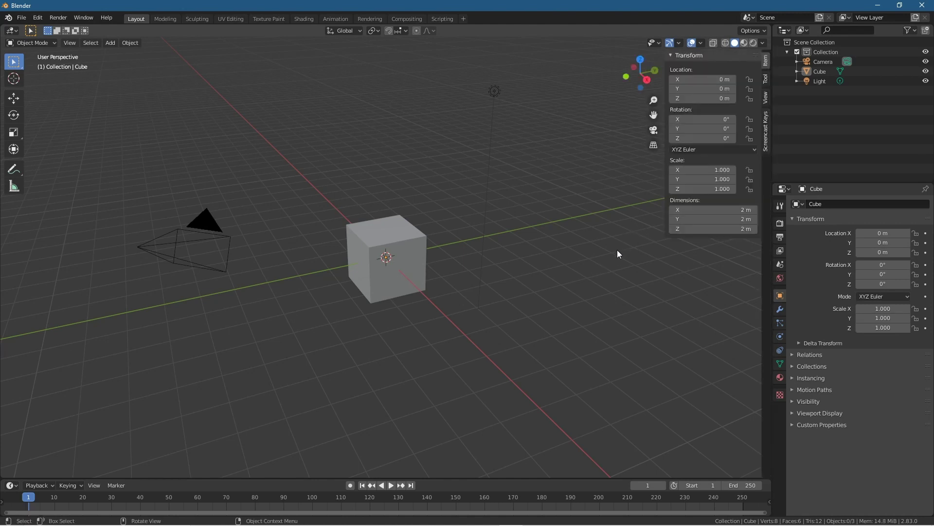
pyautogui.click(766, 134)
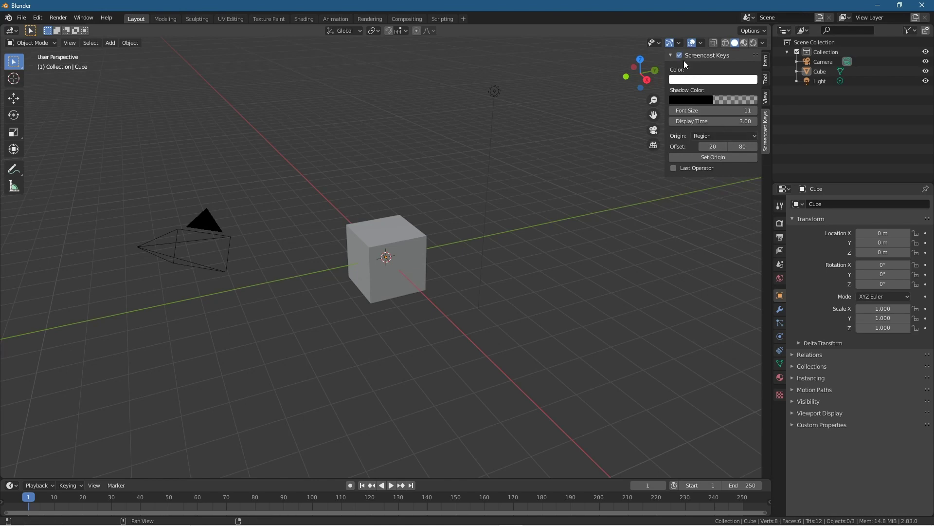
pyautogui.moveTo(324, 340)
pyautogui.mouseDown(button='middle')
pyautogui.moveTo(351, 340)
pyautogui.moveTo(319, 354)
pyautogui.mouseUp(button='middle')
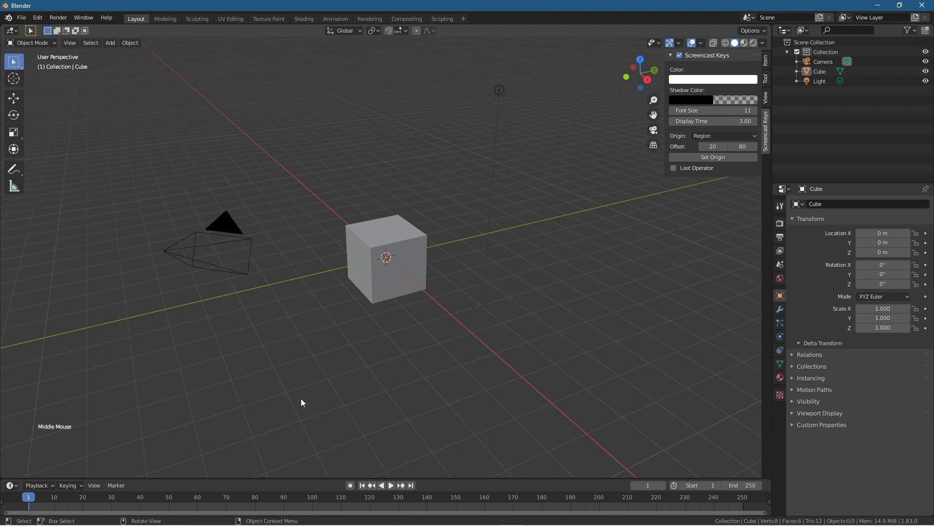
# Step: Enlarge the Screencast Keys font, then orbit and zoom around the cube to test the captions
pyautogui.hotkey('shift', 'a')
pyautogui.moveTo(713, 111); pyautogui.dragTo(743, 111)
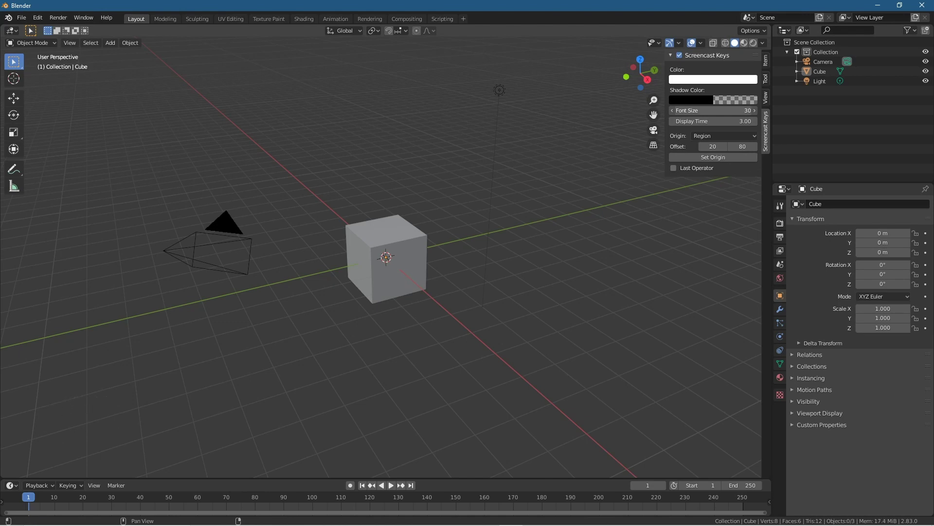
pyautogui.moveTo(315, 367); pyautogui.dragTo(296, 373, button='middle')
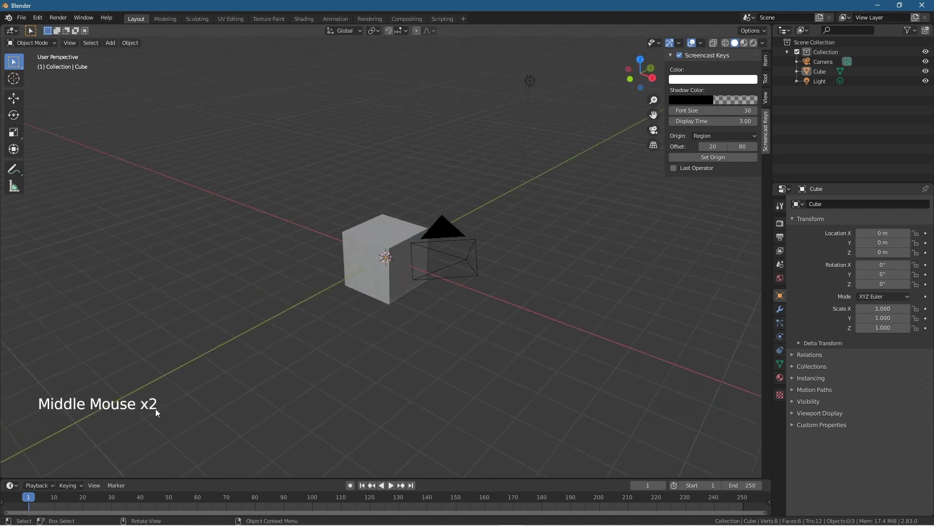
pyautogui.moveTo(156, 408); pyautogui.dragTo(257, 358, button='middle')
pyautogui.scroll(6, 326, 350)
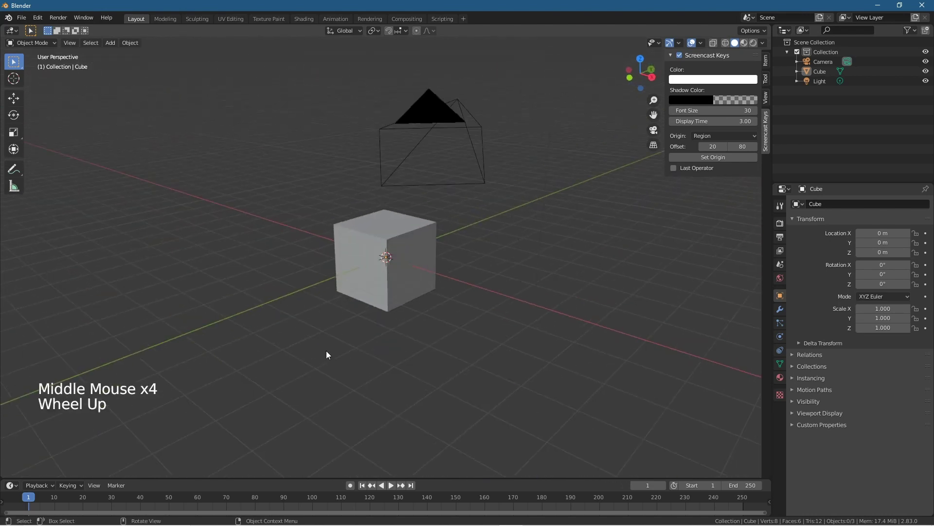
pyautogui.scroll(-1, 326, 351)
pyautogui.scroll(-5, 326, 350)
pyautogui.scroll(2, 326, 351)
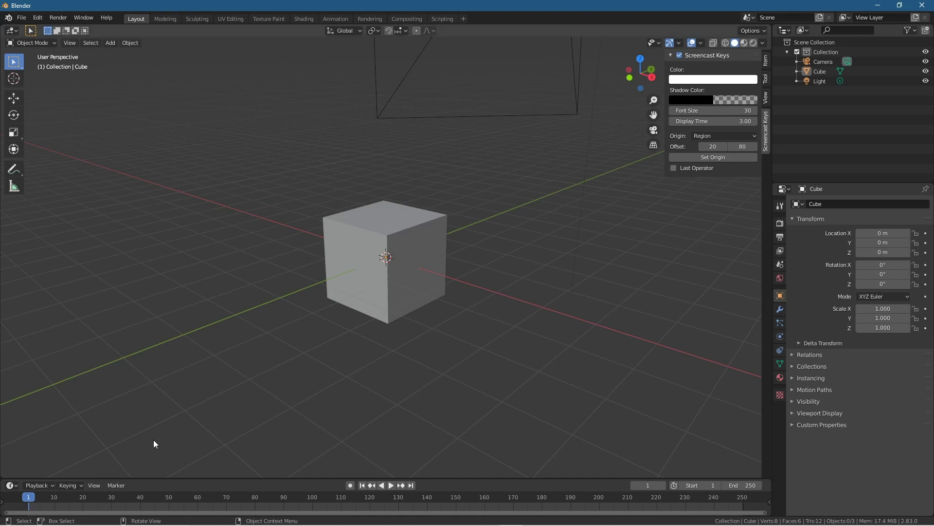
# Step: Add a plane mesh, scale it to 2.590, and orbit around it and the cube
pyautogui.hotkey('shift', 'a')
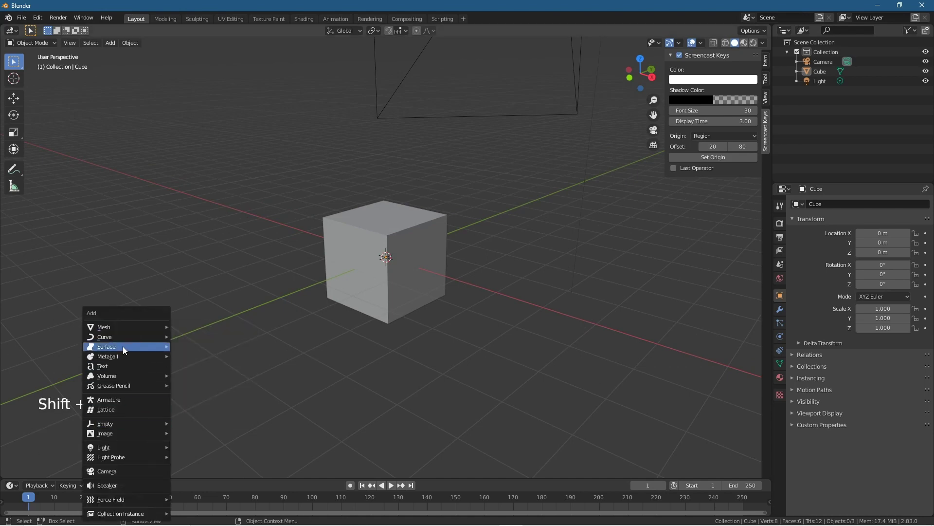
pyautogui.moveTo(133, 324)
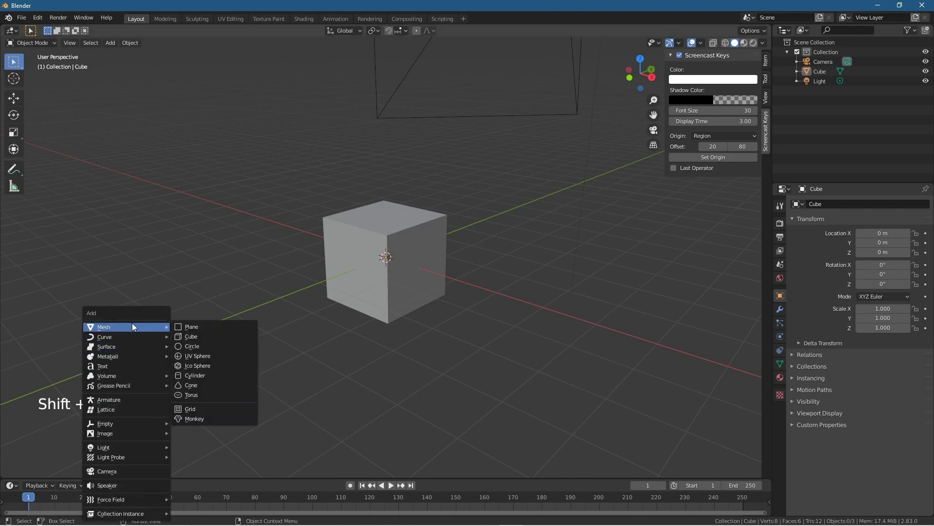
pyautogui.click(199, 326)
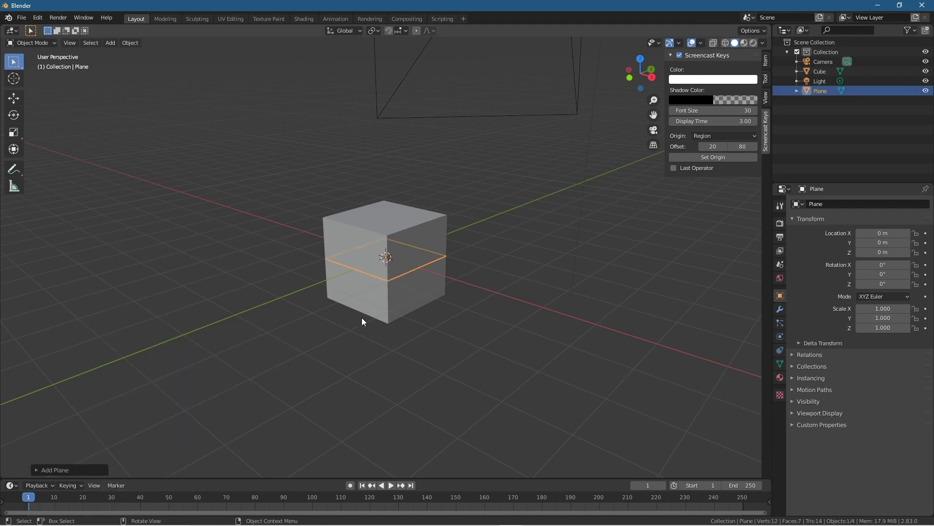
pyautogui.press('s')
pyautogui.click(322, 376)
pyautogui.moveTo(322, 375); pyautogui.dragTo(266, 368, button='middle')
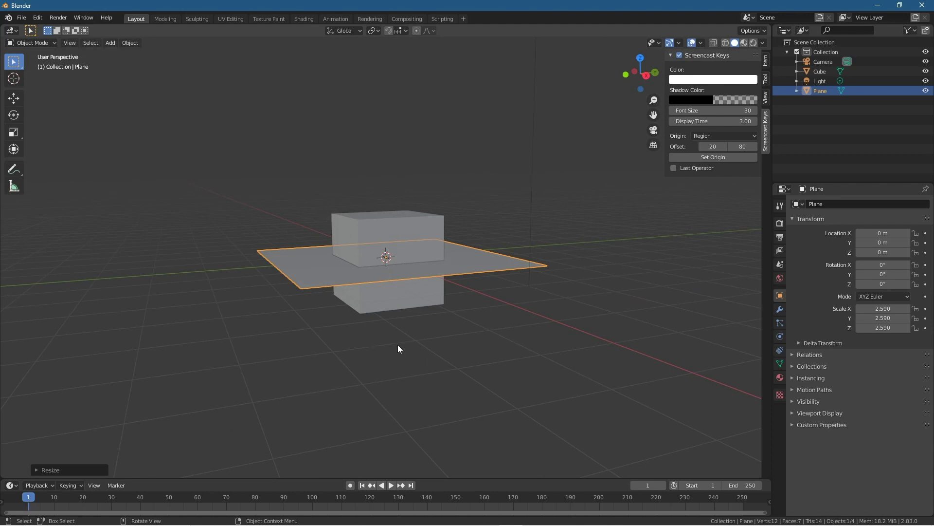
pyautogui.moveTo(232, 313); pyautogui.dragTo(287, 325, button='middle')
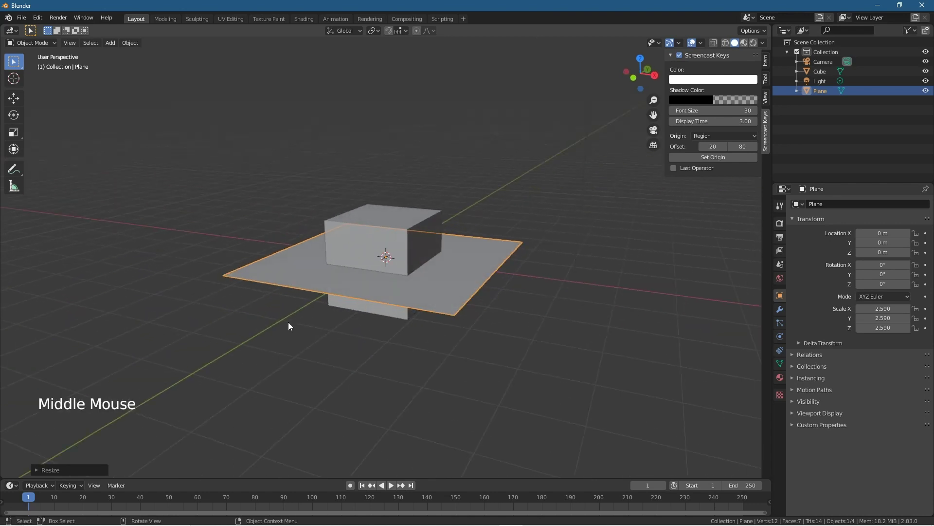
pyautogui.scroll(3, 289, 326)
pyautogui.scroll(-2, 289, 326)
# Step: Cycle through numpad views 1 to 9, then orbit to an angled view
pyautogui.press('1')
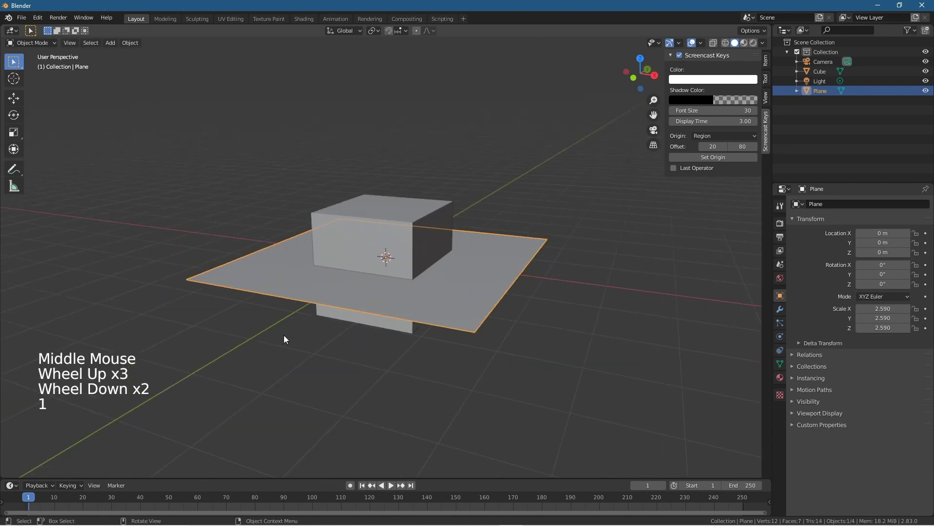
pyautogui.press('KP_1')
pyautogui.press('KP_2')
pyautogui.press('KP_3')
pyautogui.press('KP_6')
pyautogui.press('KP_5')
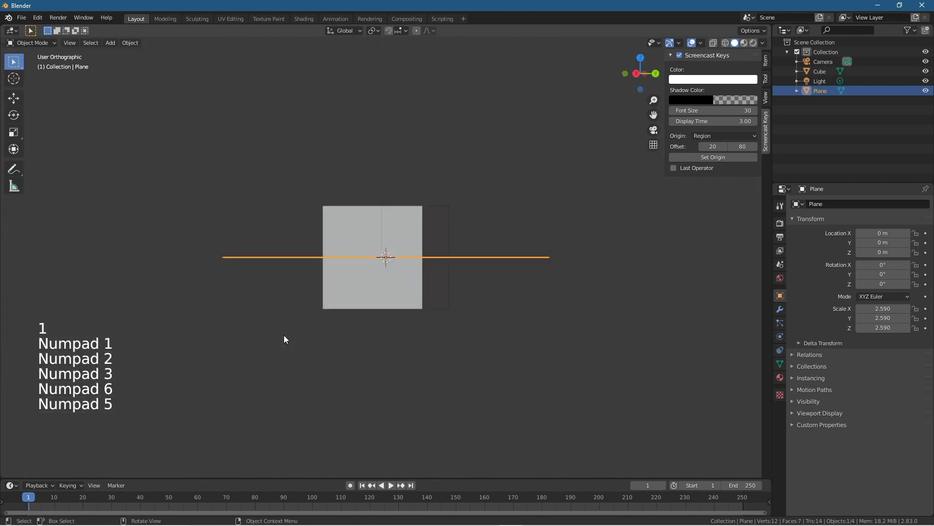
pyautogui.press('KP_4')
pyautogui.press('KP_7')
pyautogui.press('KP_8')
pyautogui.press('KP_9')
pyautogui.moveTo(417, 401); pyautogui.dragTo(629, 253, button='middle')
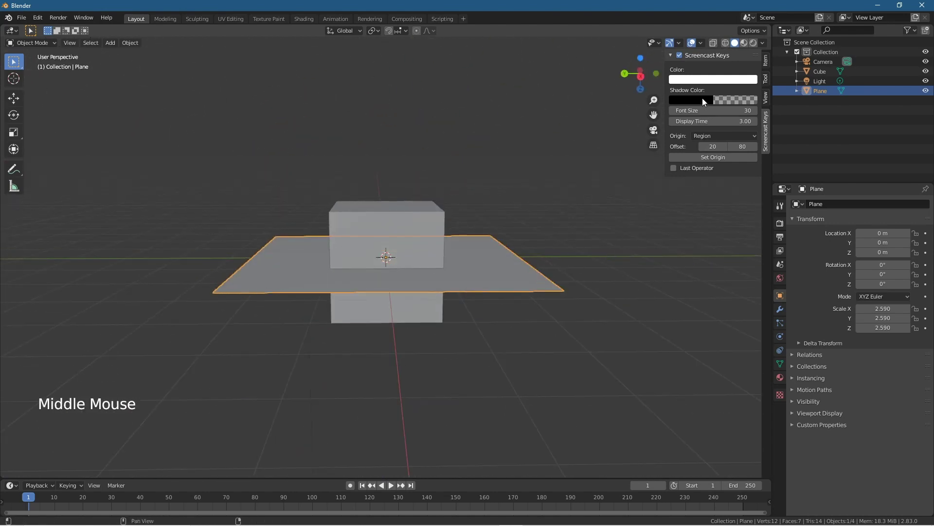
# Step: Set the Screencast Keys text colour to green, then orbit to check the green captions
pyautogui.click(701, 80)
pyautogui.moveTo(705, 125)
pyautogui.mouseDown()
pyautogui.moveTo(719, 160)
pyautogui.moveTo(710, 161)
pyautogui.moveTo(720, 159)
pyautogui.moveTo(701, 160)
pyautogui.moveTo(714, 161)
pyautogui.mouseUp()
pyautogui.moveTo(276, 378); pyautogui.dragTo(321, 377, button='middle')
pyautogui.click(695, 83)
pyautogui.click(674, 116)
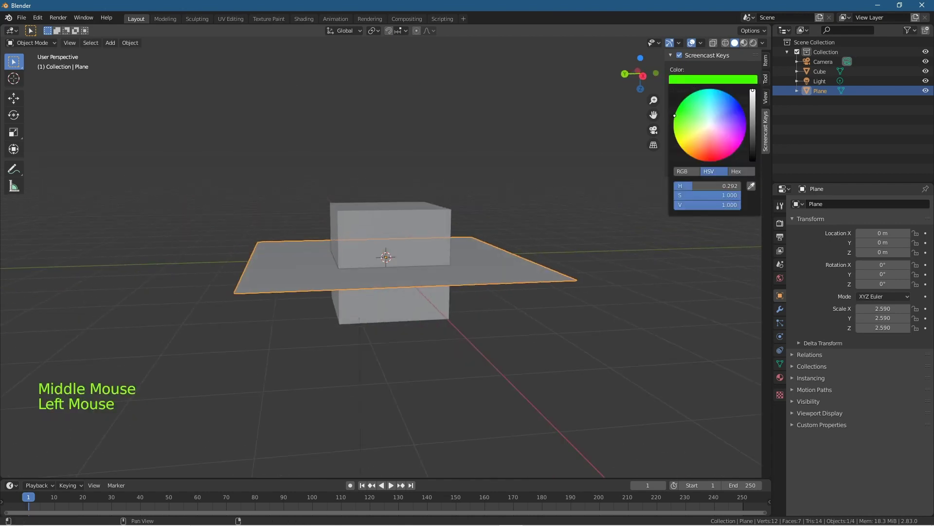
pyautogui.click(686, 79)
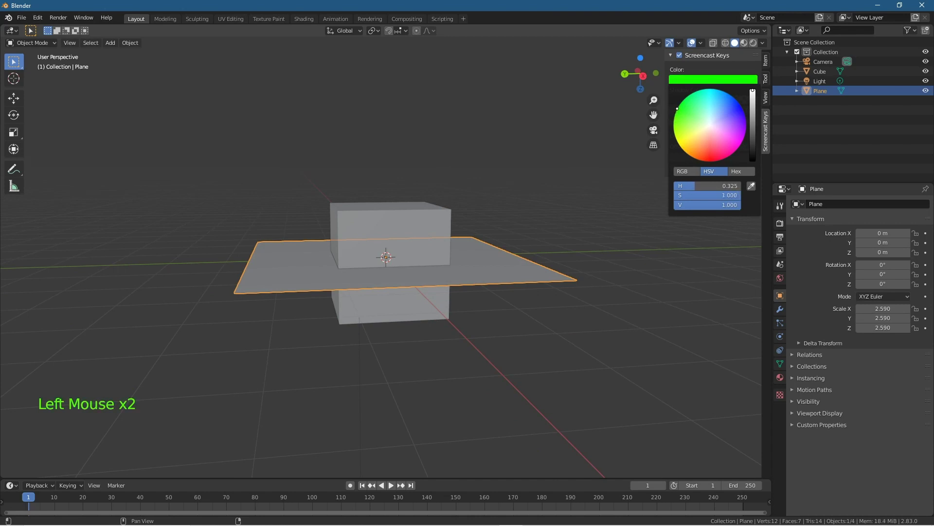
pyautogui.moveTo(288, 409); pyautogui.dragTo(146, 407, button='middle')
pyautogui.moveTo(312, 395); pyautogui.dragTo(360, 404, button='middle')
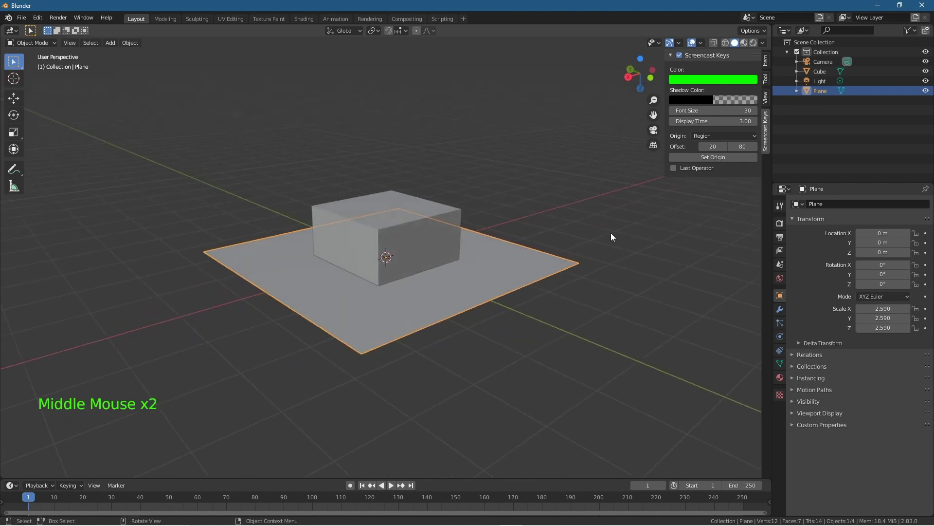
# Step: Quit Blender without saving, relaunch it, and orbit the fresh default cube scene
pyautogui.click(924, 8)
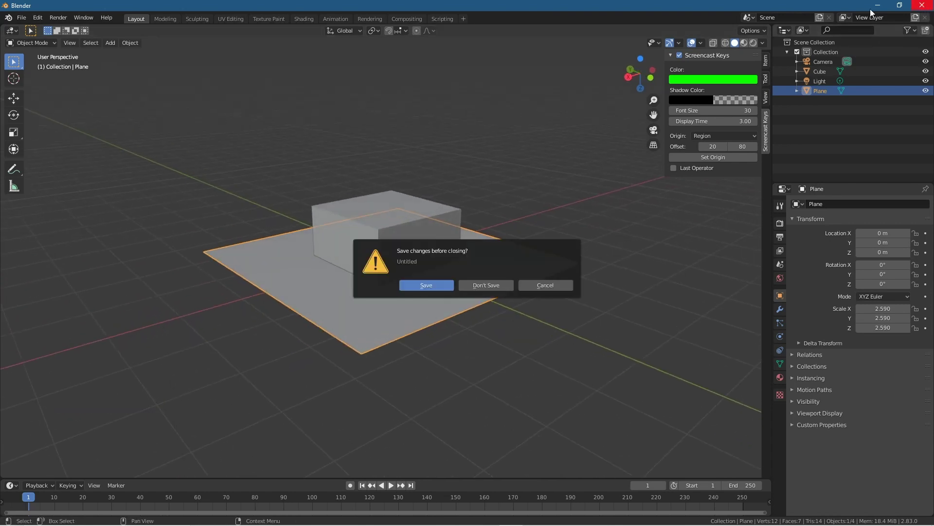
pyautogui.click(486, 289)
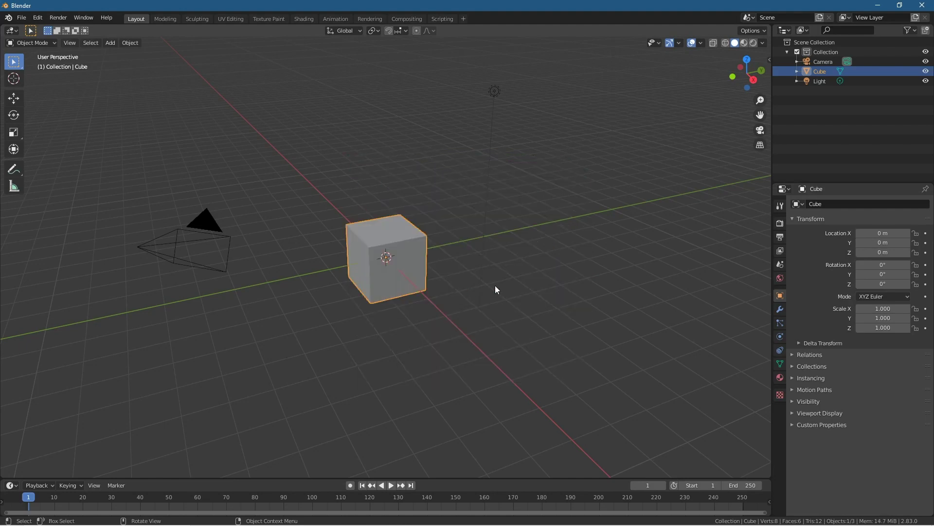
pyautogui.moveTo(361, 344); pyautogui.dragTo(278, 326, button='middle')
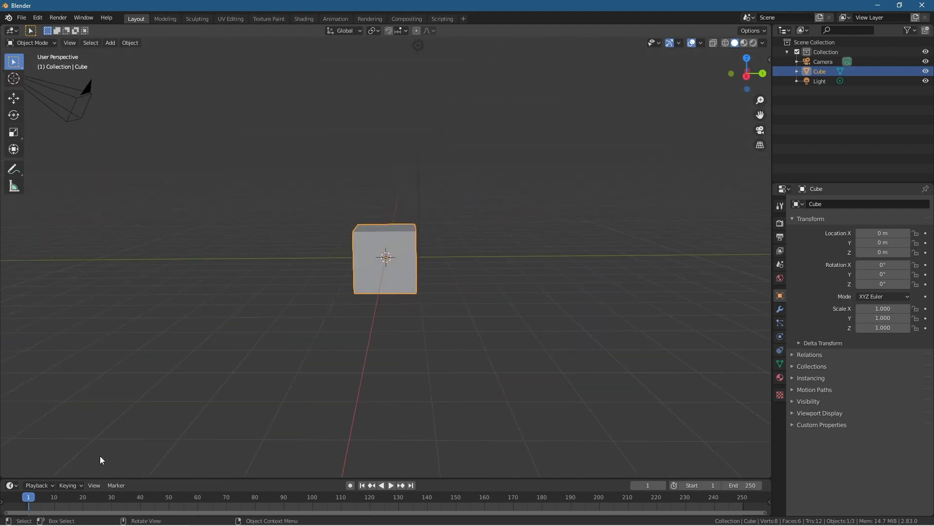
pyautogui.moveTo(304, 383); pyautogui.dragTo(443, 347, button='middle')
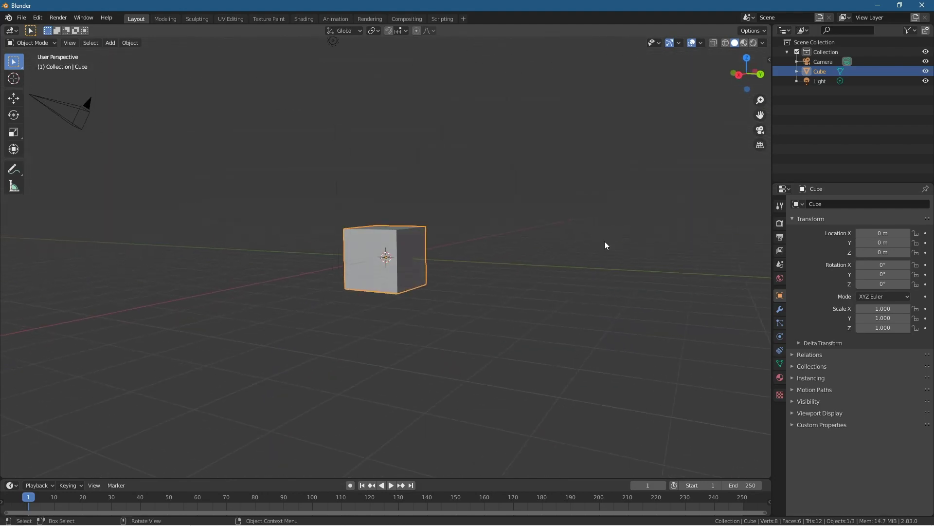
# Step: Show the Screencast Keys sidebar tab, turn the keystroke display back on, and orbit to test
pyautogui.click(770, 60)
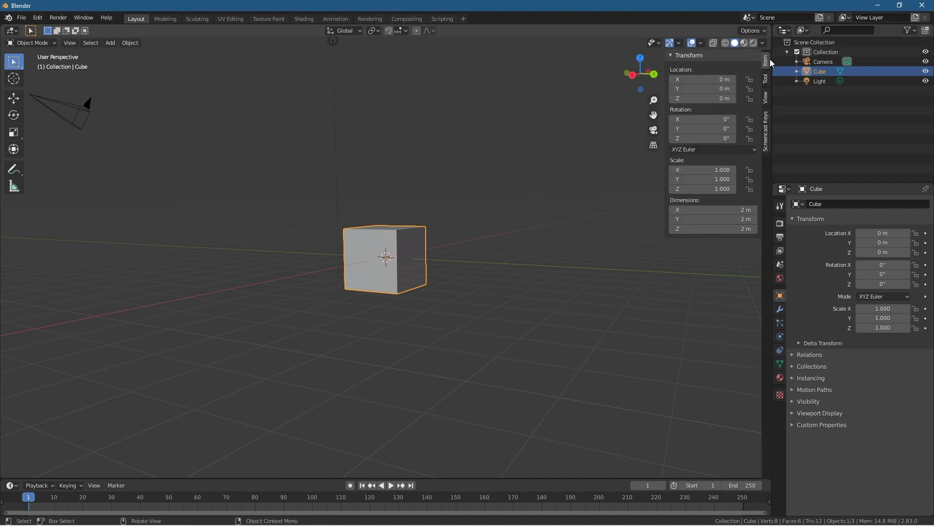
pyautogui.click(767, 131)
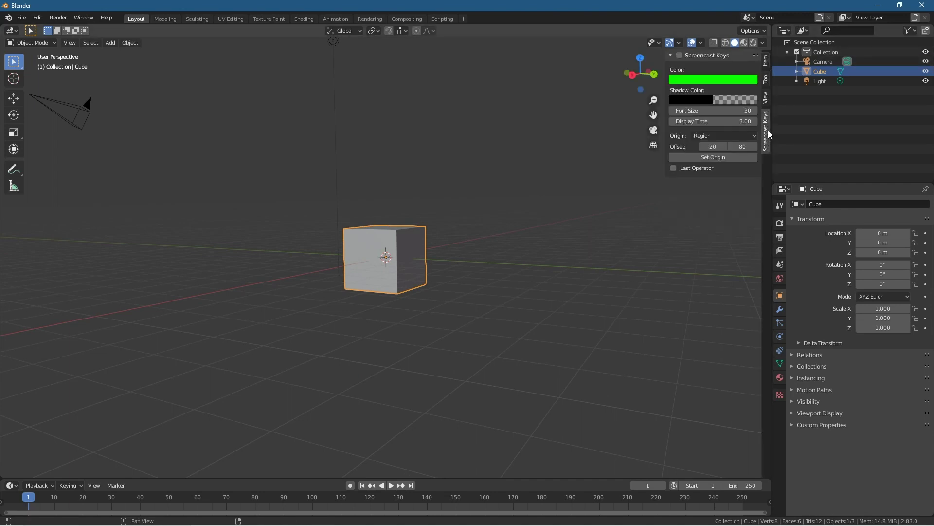
pyautogui.click(680, 56)
pyautogui.press('n')
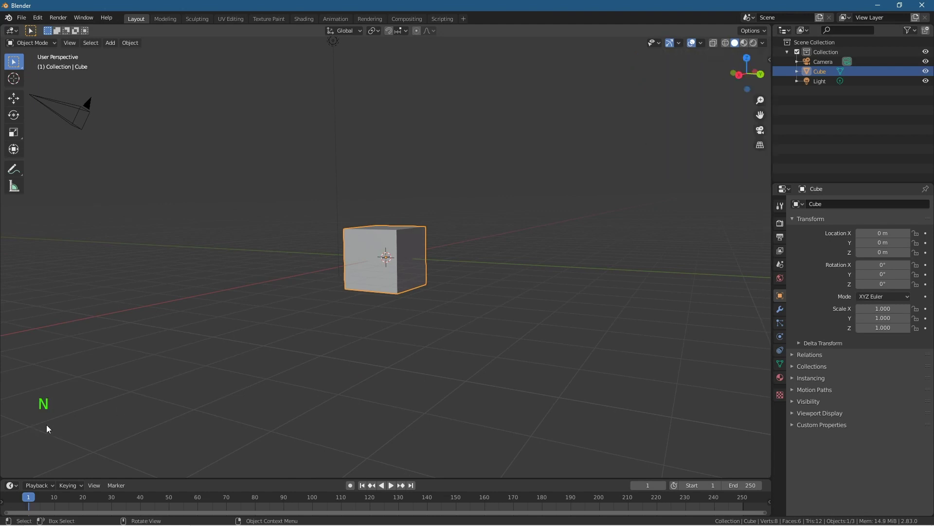
pyautogui.moveTo(238, 397)
pyautogui.mouseDown(button='middle')
pyautogui.moveTo(375, 404)
pyautogui.moveTo(119, 389)
pyautogui.moveTo(228, 395)
pyautogui.mouseUp(button='middle')
pyautogui.scroll(4, 232, 385)
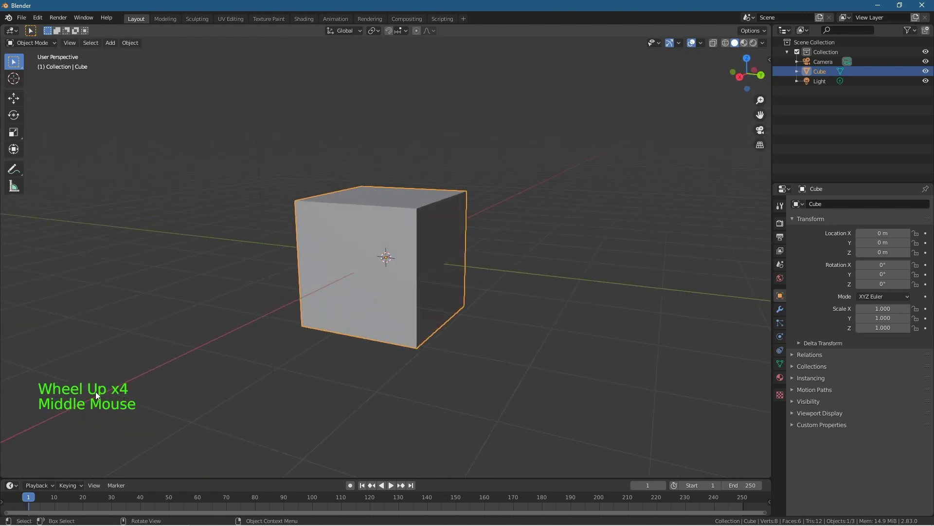
# Step: Reopen the Screencast Keys sidebar, deselect the cube, orbit briefly, and quit Blender
pyautogui.press('n')
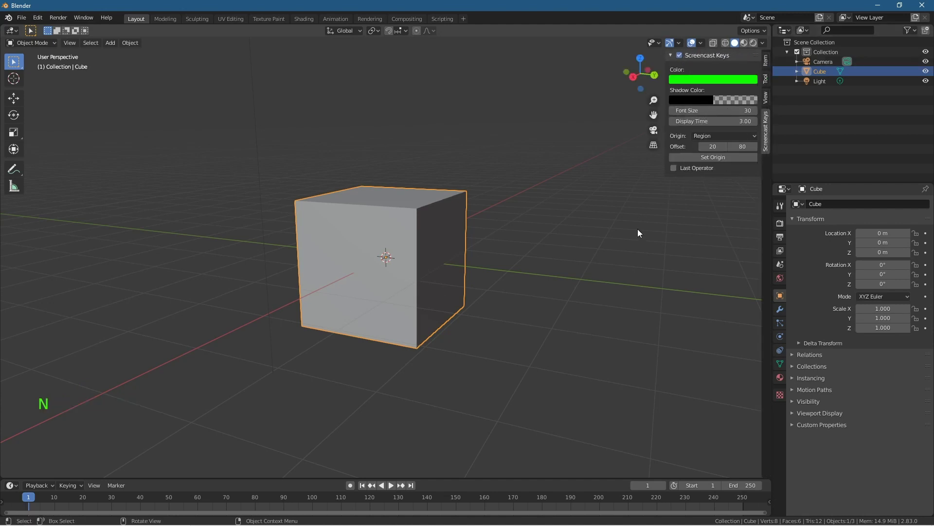
pyautogui.click(623, 236)
pyautogui.moveTo(321, 352); pyautogui.dragTo(484, 387, button='middle')
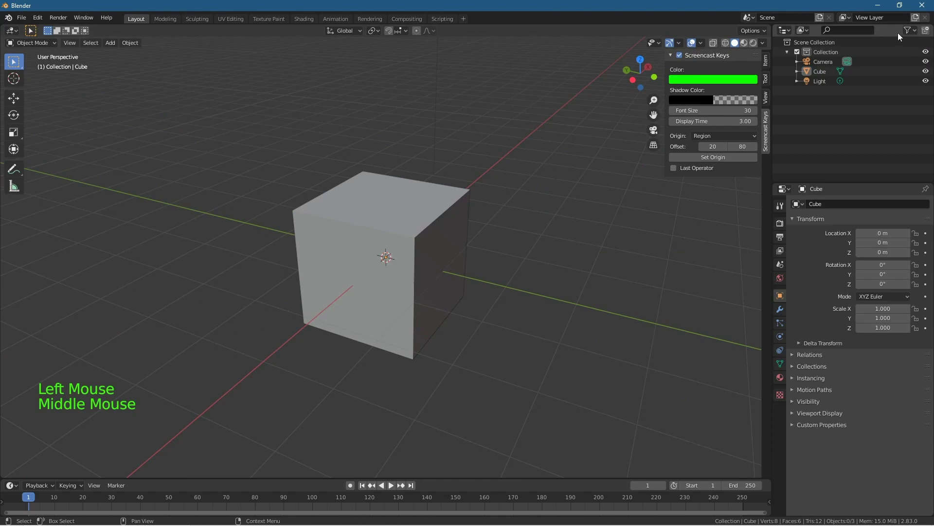
pyautogui.click(923, 5)
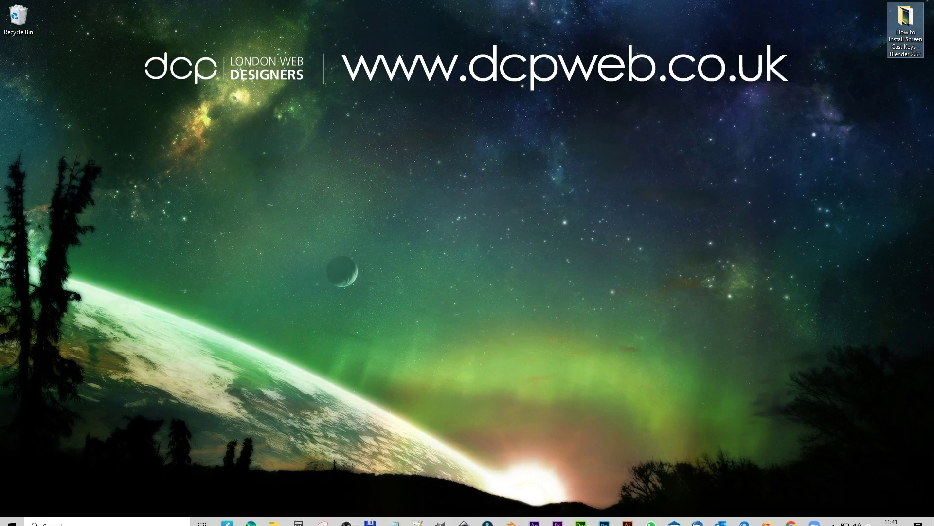
# Step: Maximise Chrome, close the Release Version 3.0 tab, and load dcpweb.co.uk
pyautogui.click(791, 516)
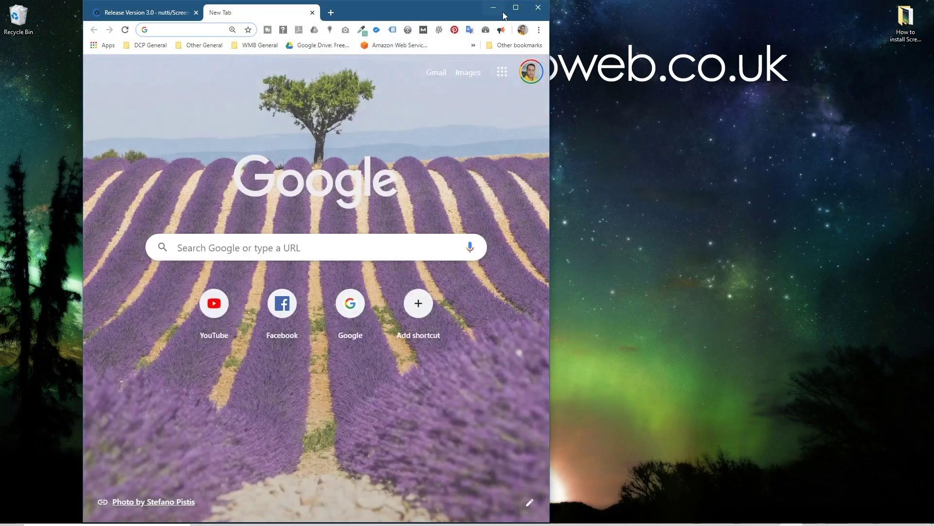
pyautogui.doubleClick(96, 11)
pyautogui.click(112, 8)
pyautogui.click(116, 25)
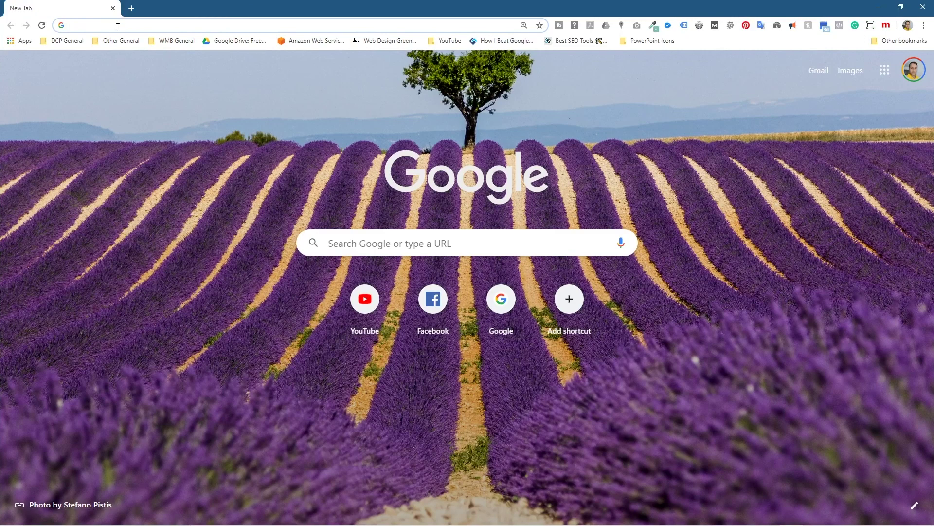
pyautogui.write('dcpweb.co.uk')
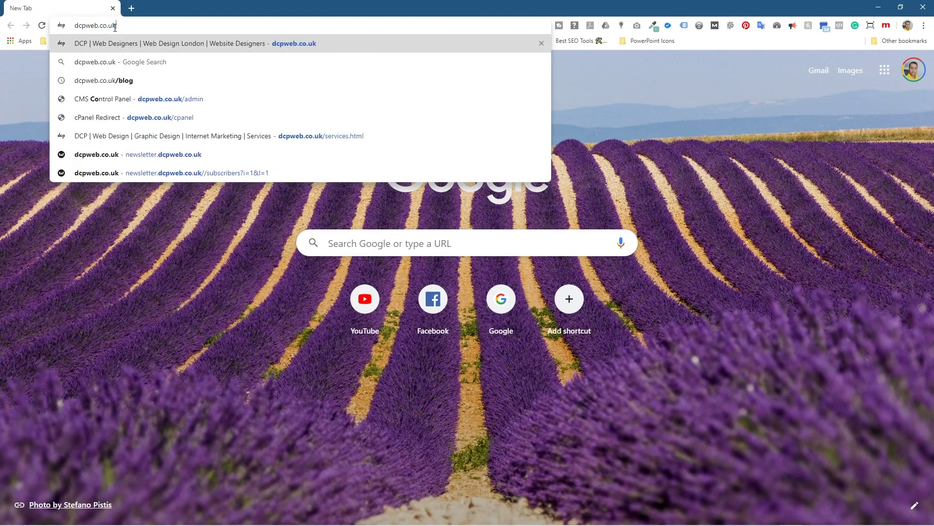
pyautogui.press('Return')
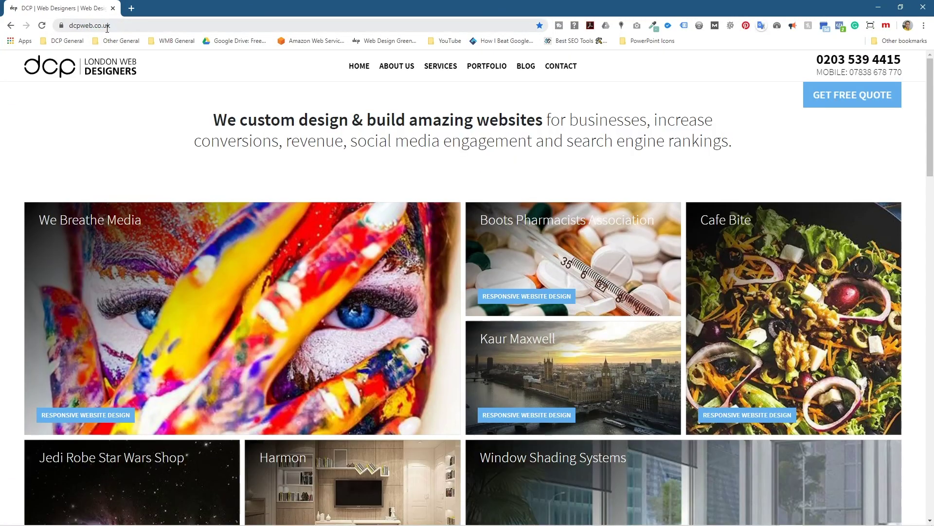
# Step: Go to dcpweb.co.uk's blog and filter it to the Blender 3D Tutorials category
pyautogui.scroll(-8, 438, 219)
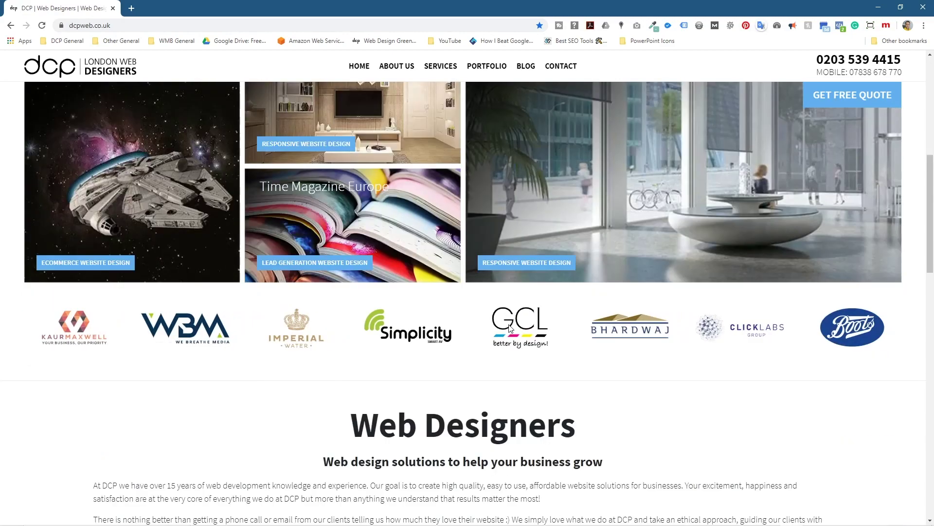
pyautogui.scroll(8, 477, 226)
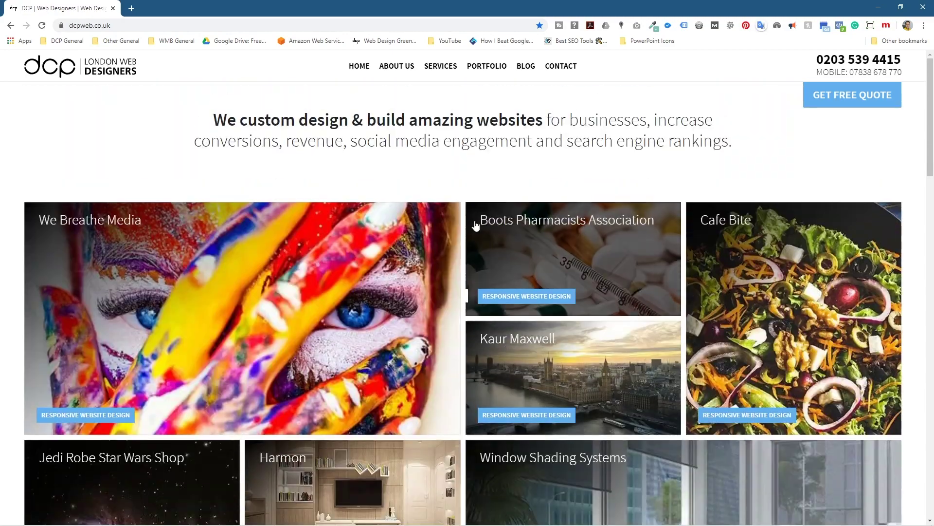
pyautogui.click(526, 68)
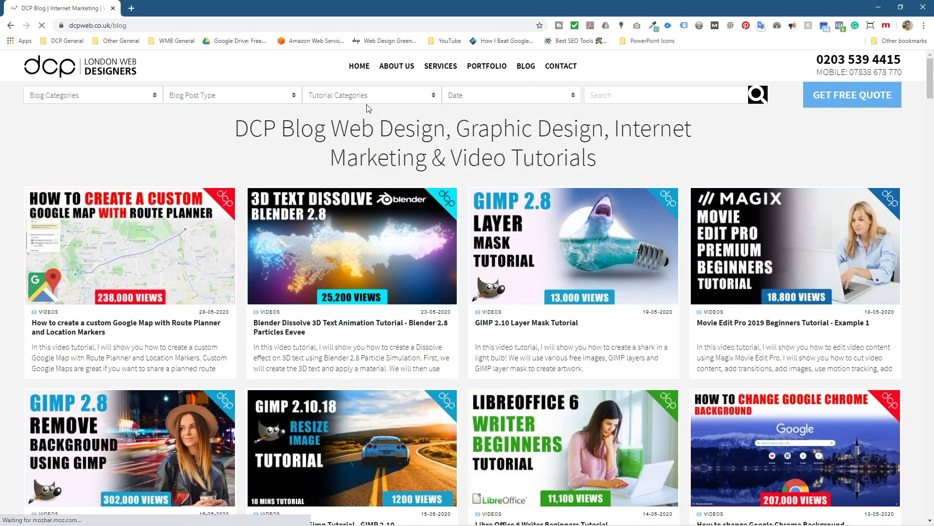
pyautogui.click(362, 97)
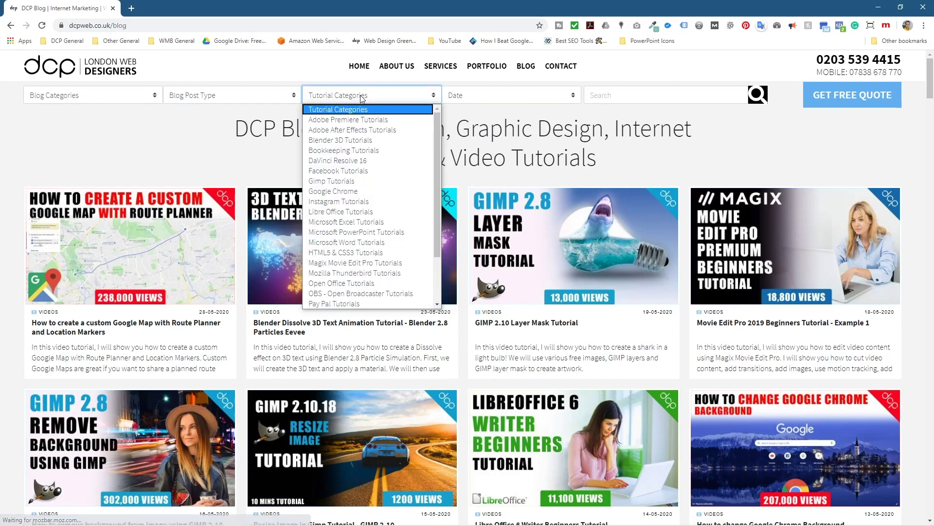
pyautogui.click(344, 139)
pyautogui.scroll(-15, 475, 296)
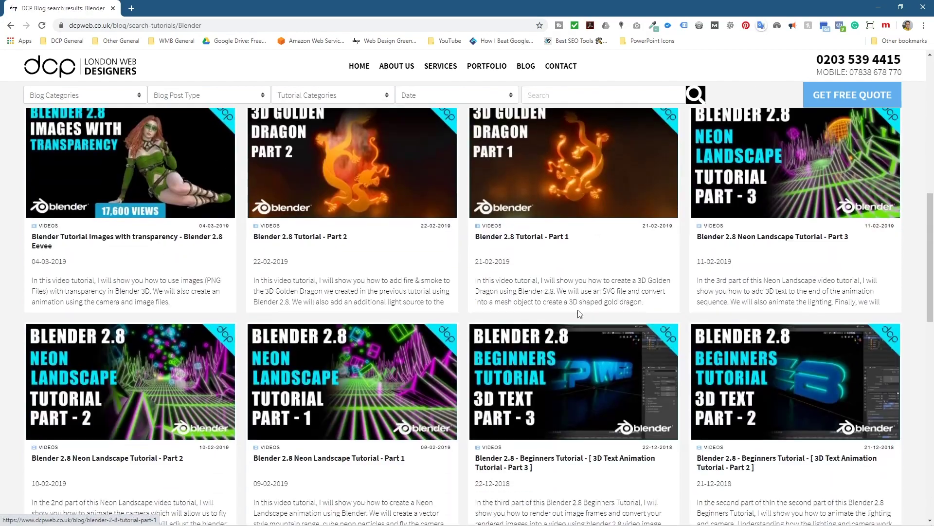
pyautogui.scroll(15, 476, 296)
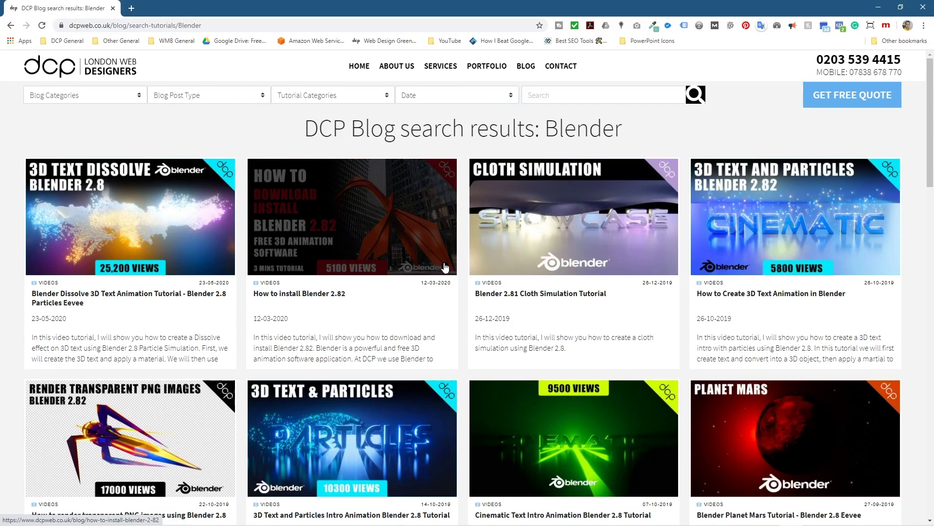
pyautogui.click(338, 98)
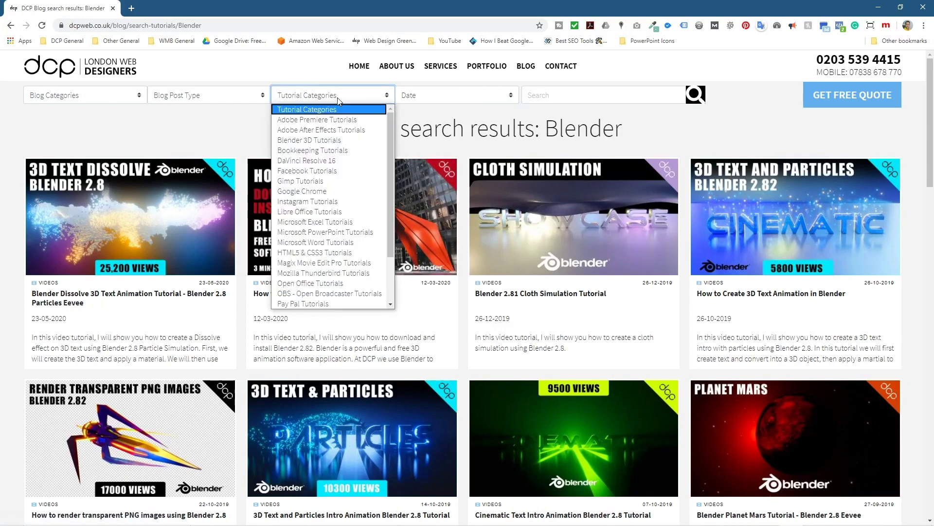
# Step: Switch the blog's tutorial category to Gimp Tutorials and look over the results
pyautogui.click(309, 182)
pyautogui.scroll(-10, 184, 271)
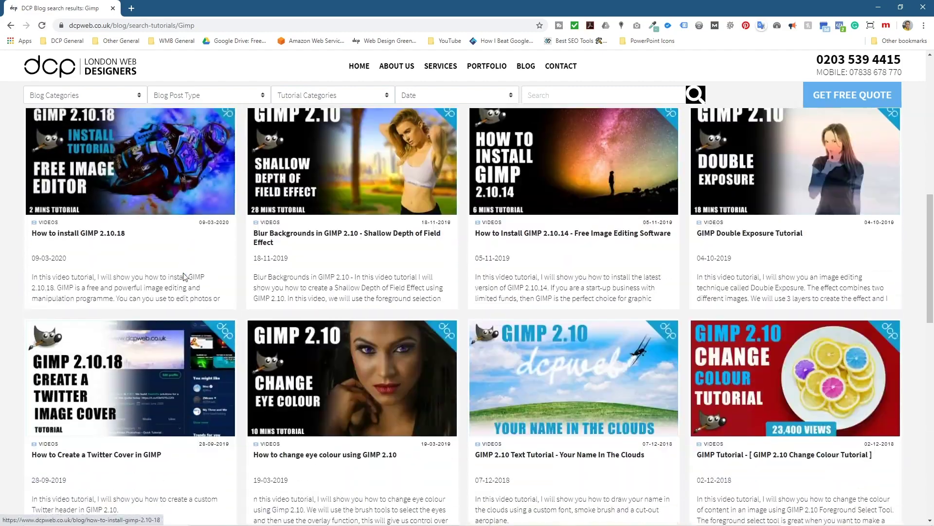
pyautogui.scroll(10, 183, 276)
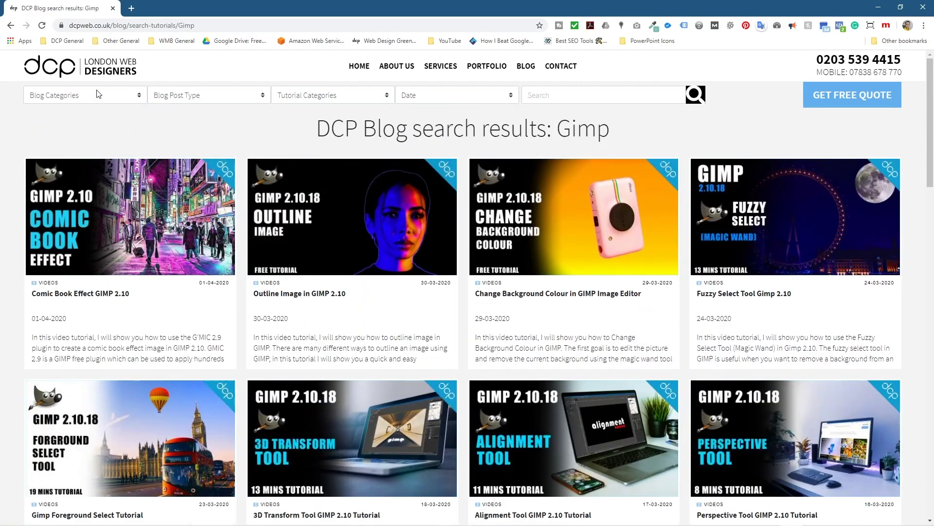
# Step: Filter the blog by post type to Infographics, then to Videos, and scroll through the Videos listing
pyautogui.click(99, 94)
pyautogui.click(204, 95)
pyautogui.click(187, 128)
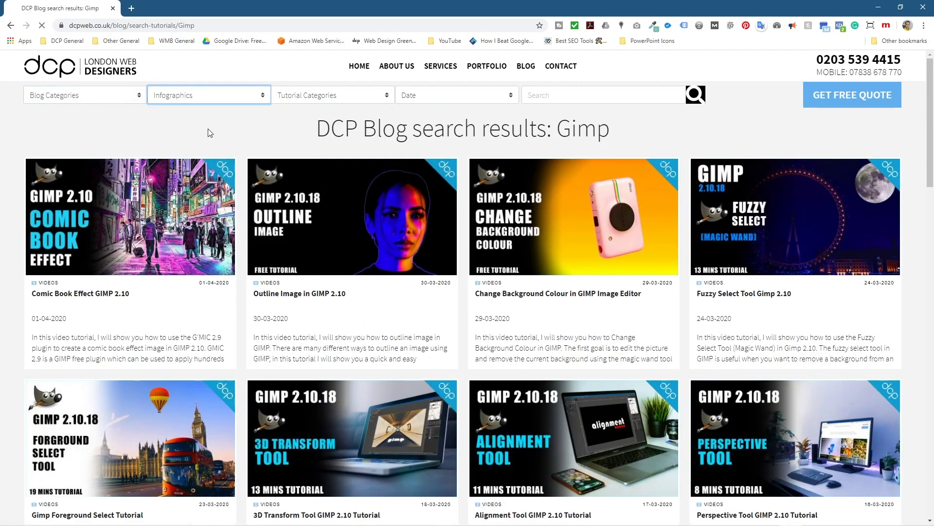
pyautogui.click(202, 96)
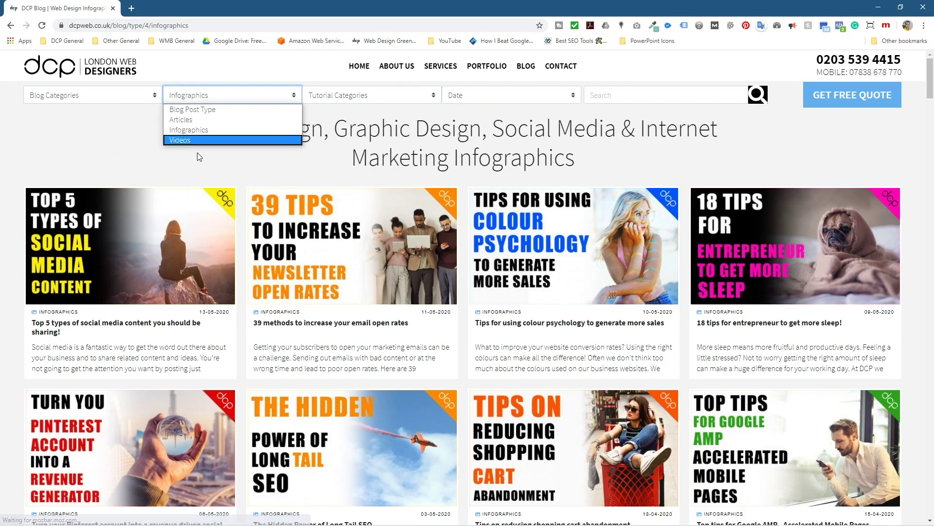
pyautogui.click(197, 140)
pyautogui.scroll(-8, 417, 308)
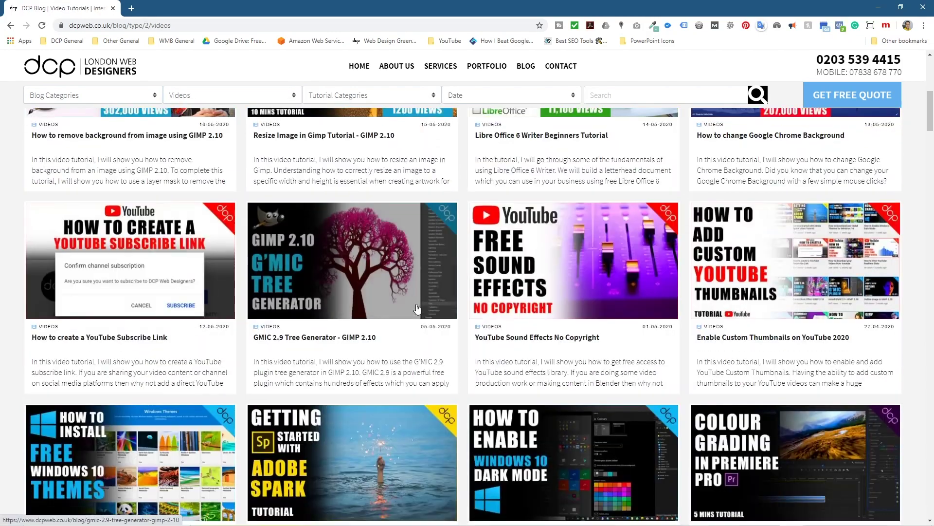
pyautogui.scroll(-10, 417, 307)
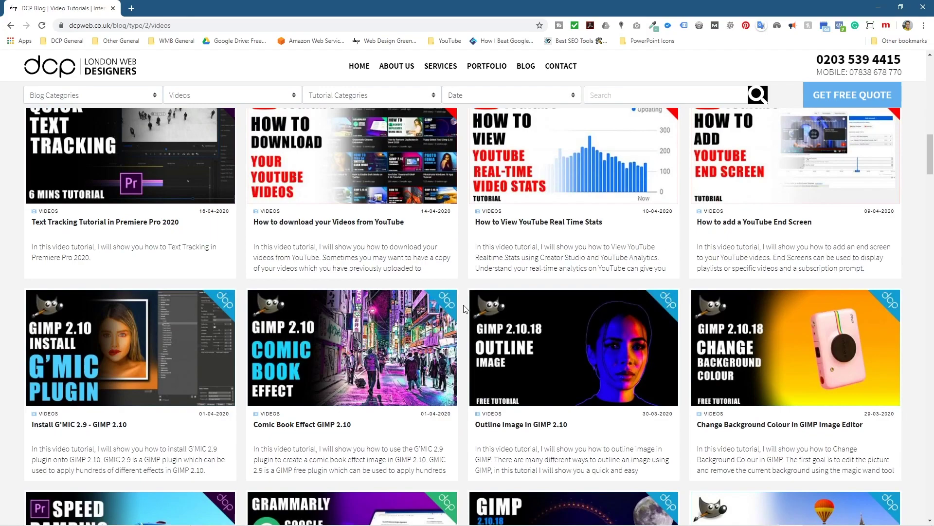
pyautogui.scroll(20, 462, 304)
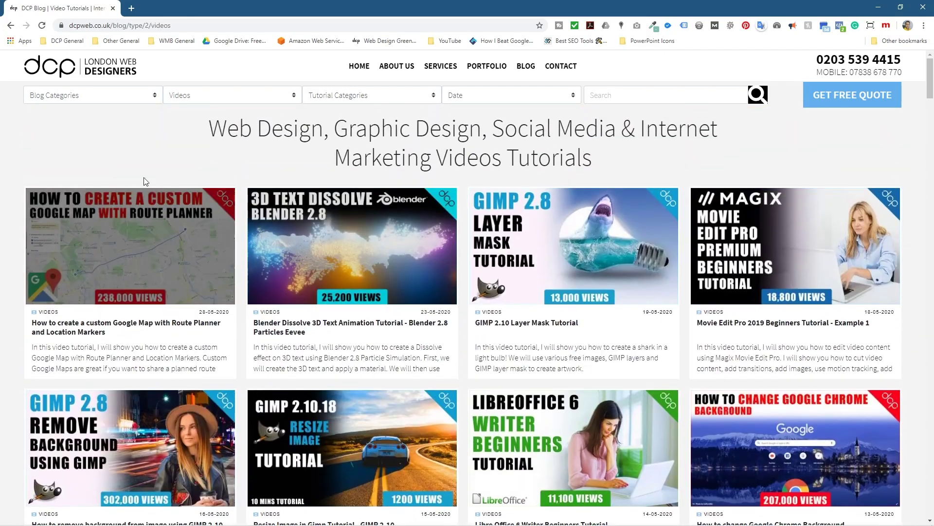